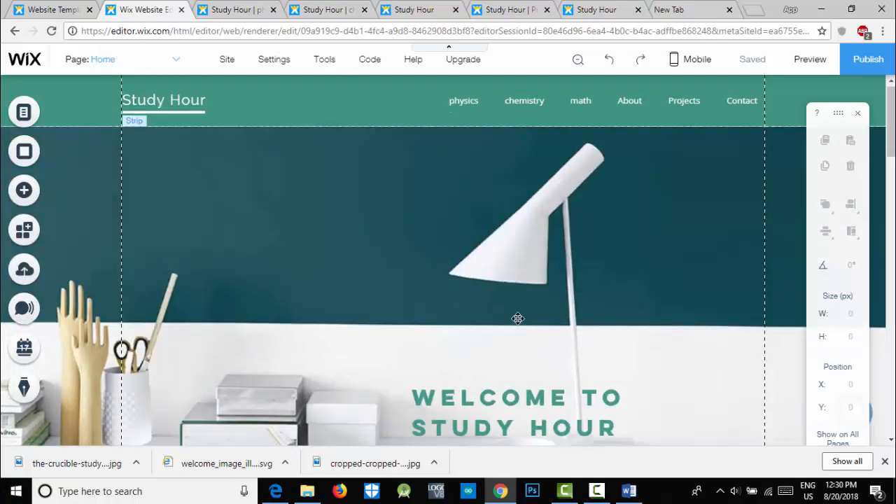
- Add the social bar with coloured square icons to the welcome strip, above the heading at about X 510, Y 423
scroll(516, 318, "down", 8)
scroll(515, 323, "up", 8)
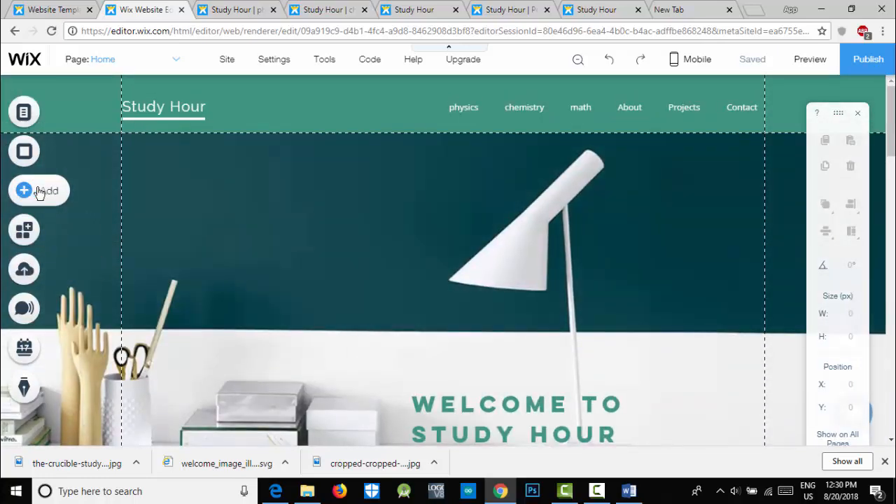
left_click(40, 192)
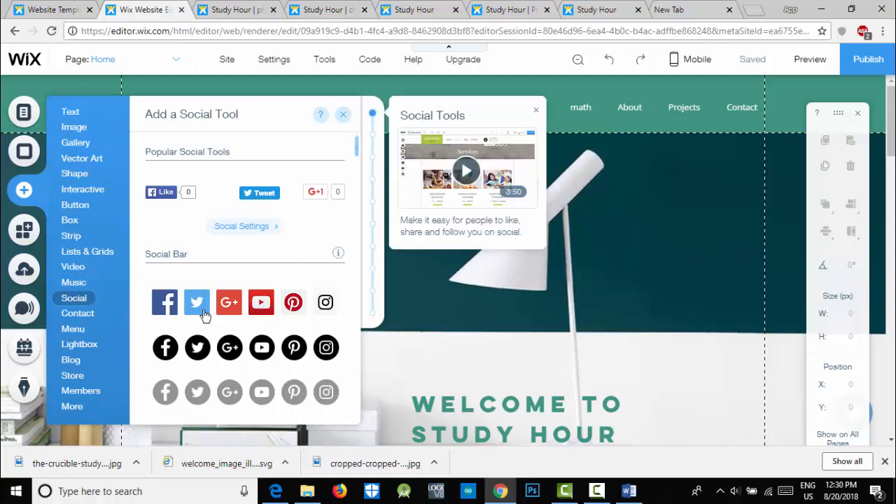
scroll(210, 301, "down", 3)
scroll(215, 224, "down", 2)
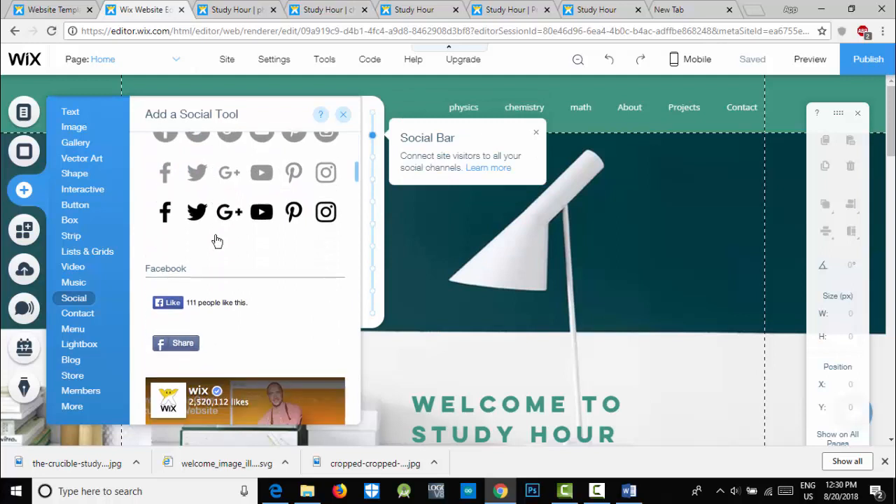
scroll(216, 240, "up", 4)
scroll(203, 248, "down", 2)
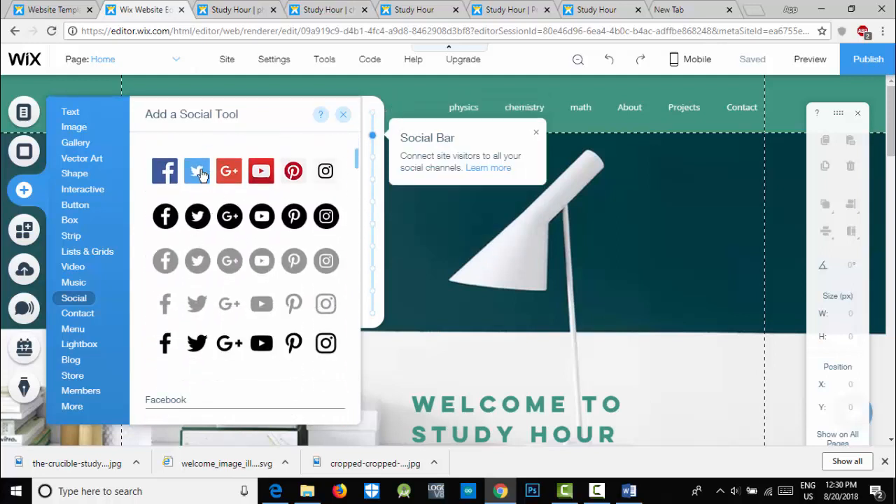
left_click_drag(230, 179, 511, 366)
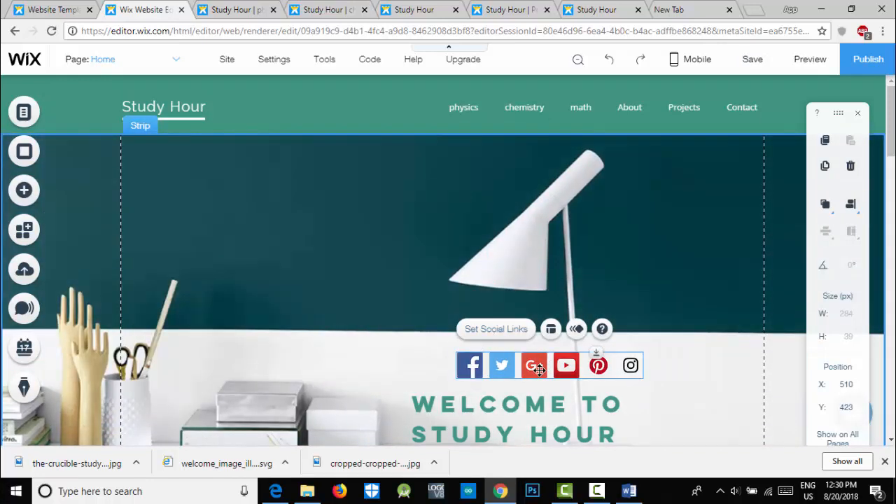
- Move the social bar down the page to below the contact form, just above the footer at about X 530, Y 2601
left_click_drag(539, 370, 554, 494)
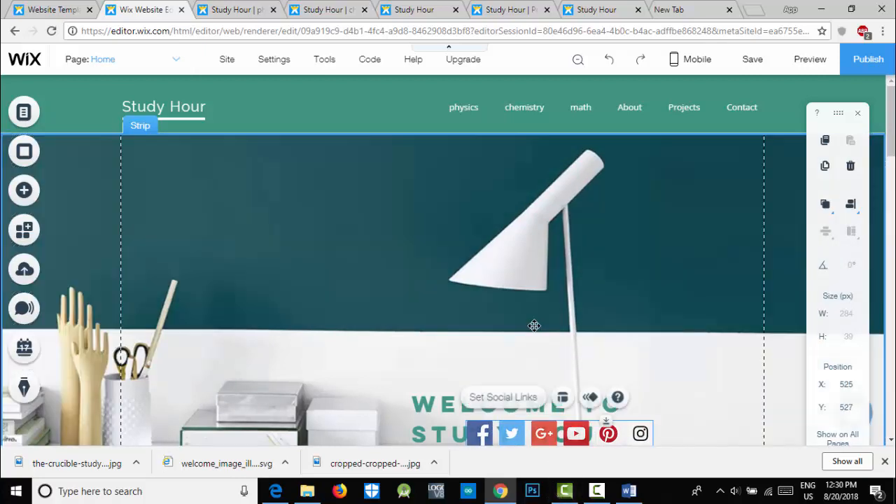
scroll(532, 324, "down", 5)
scroll(519, 317, "up", 2)
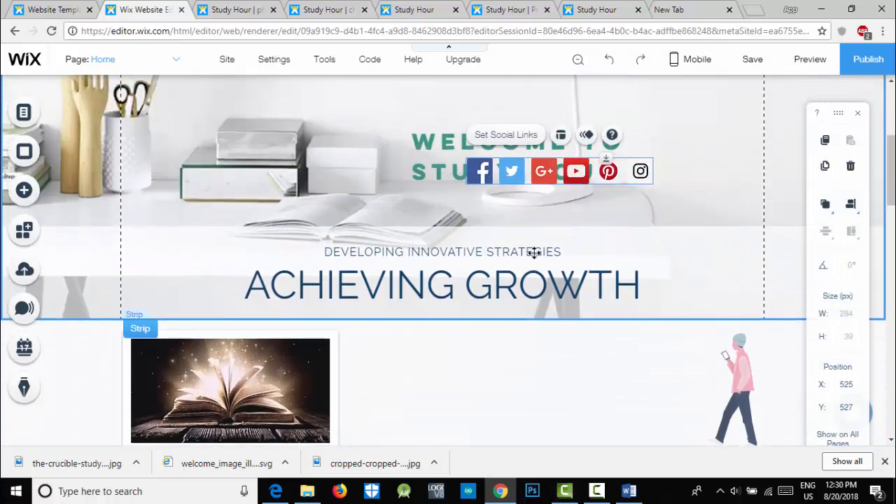
left_click_drag(558, 348, 542, 380)
scroll(532, 350, "down", 5)
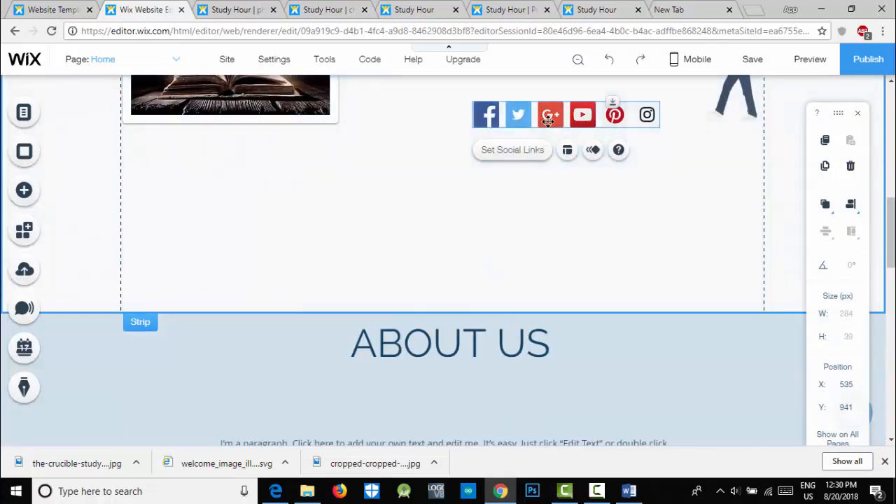
left_click_drag(546, 116, 532, 356)
scroll(524, 340, "down", 5)
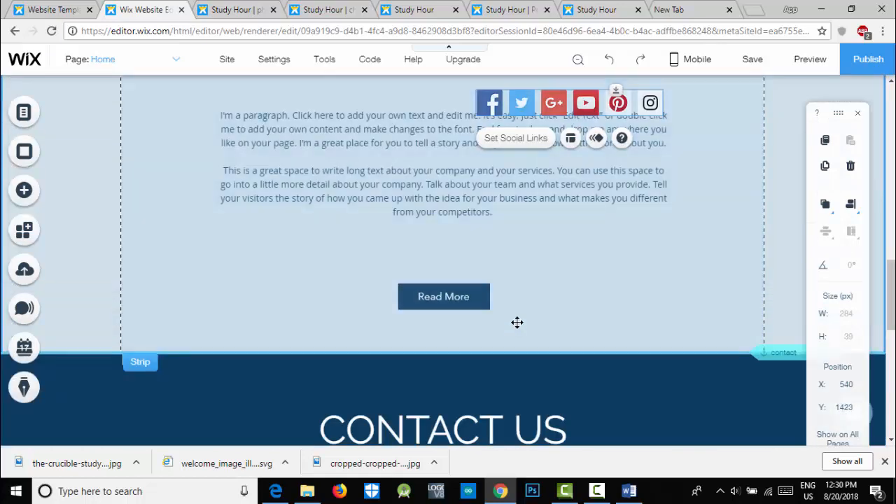
left_click_drag(578, 106, 641, 383)
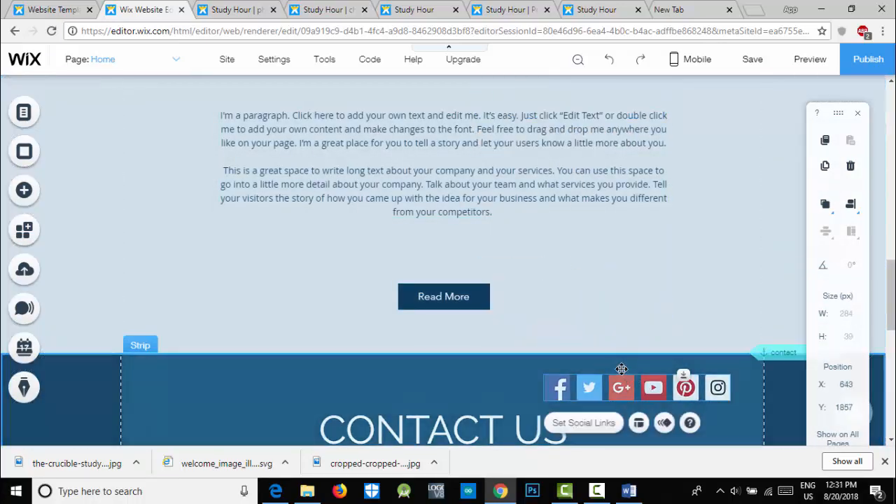
scroll(604, 240, "down", 6)
scroll(606, 232, "up", 3)
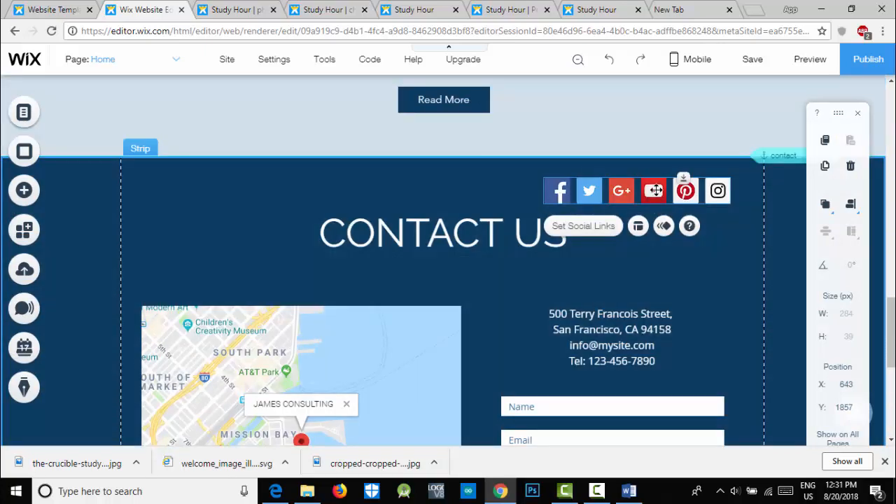
left_click_drag(638, 247, 593, 317)
scroll(602, 280, "down", 4)
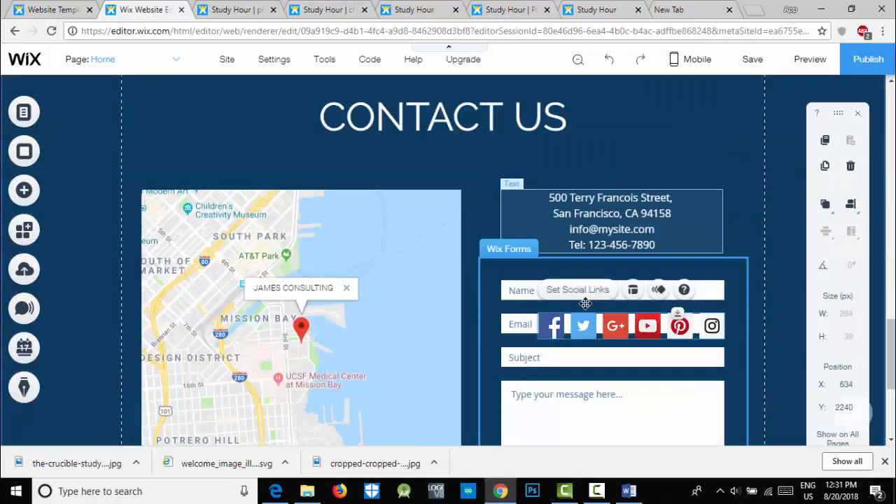
left_click_drag(617, 181, 591, 364)
scroll(591, 363, "down", 2)
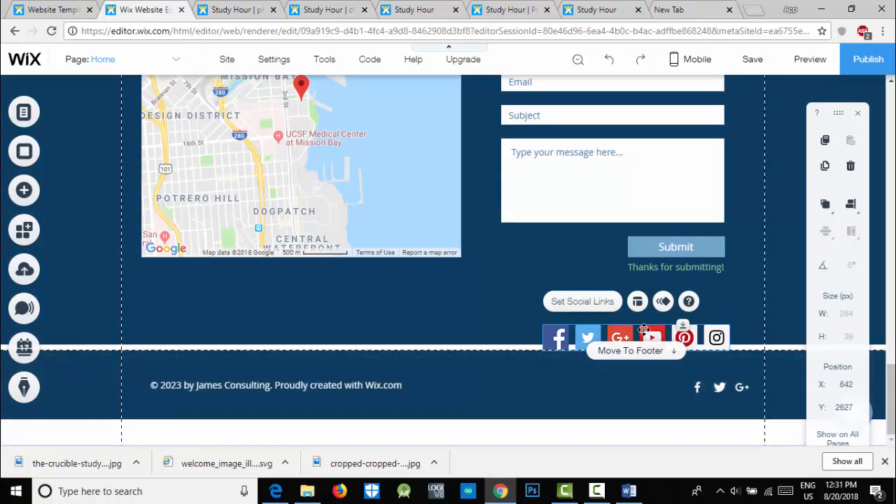
left_click_drag(647, 345, 570, 319)
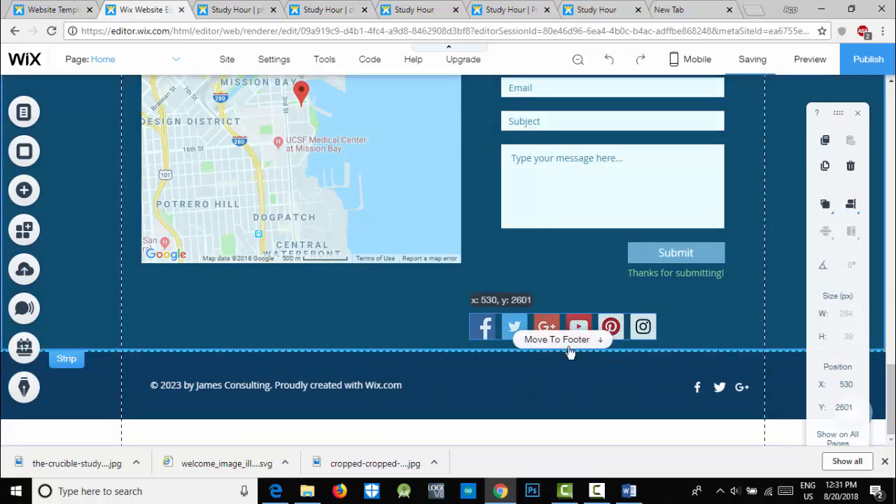
- Attach the social bar to the footer and place it between the copyright text and the small white icons
left_click_drag(571, 353, 571, 353)
left_click(567, 341)
left_click_drag(535, 394, 535, 414)
- Delete the old white three-icon social bar from the footer and shift the coloured bar to about X 696, Y 2685
left_click(729, 387)
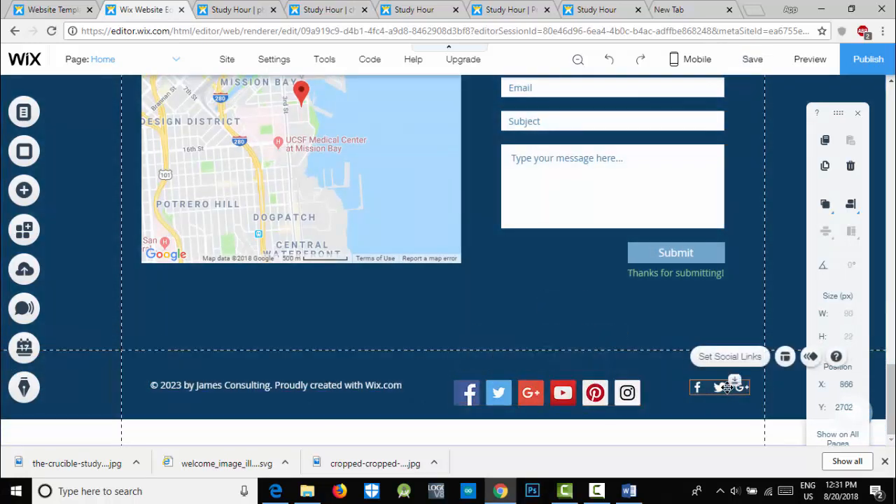
right_click(707, 388)
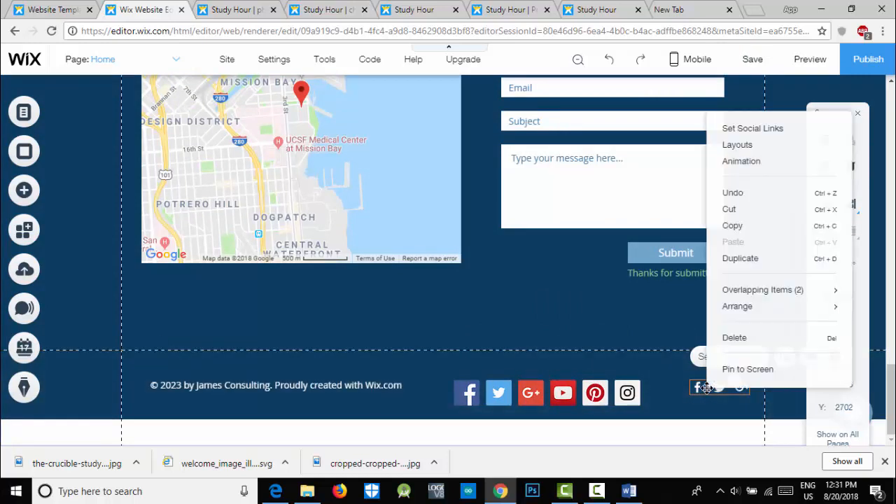
left_click(735, 337)
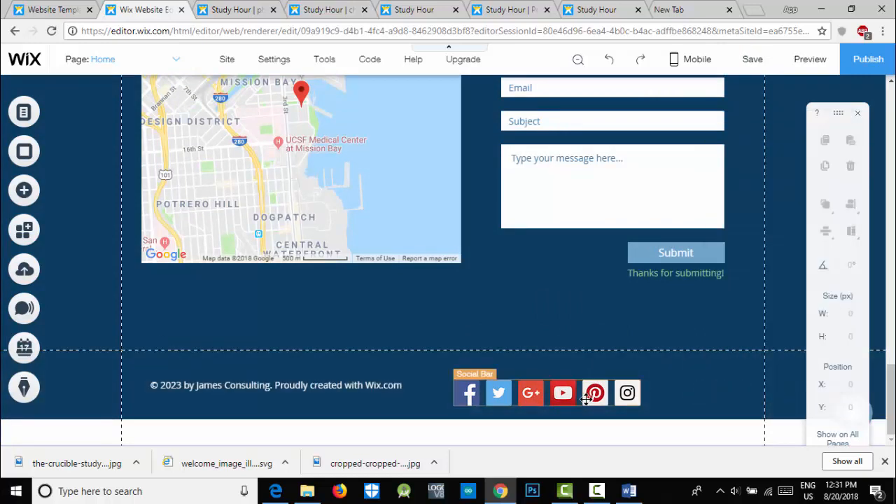
left_click(618, 397)
left_click_drag(619, 398, 675, 394)
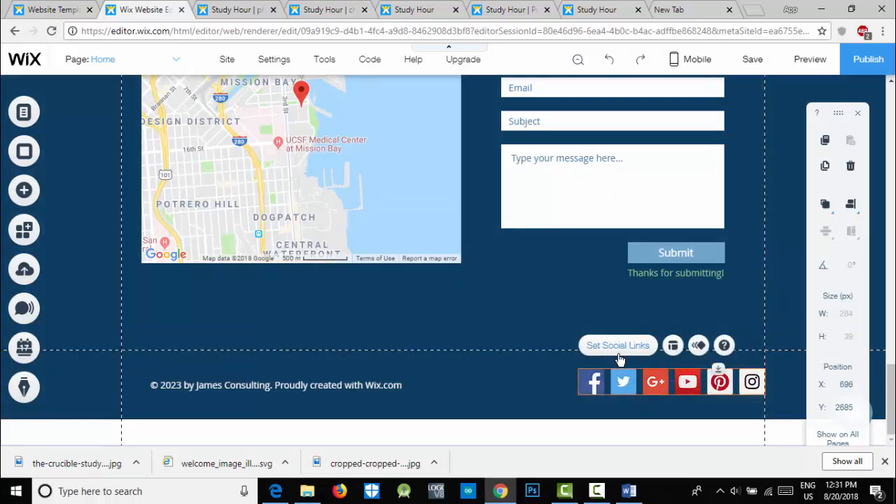
- Try the vertical layout on the coloured social bar, reposition it, and switch it back to horizontal
left_click(674, 346)
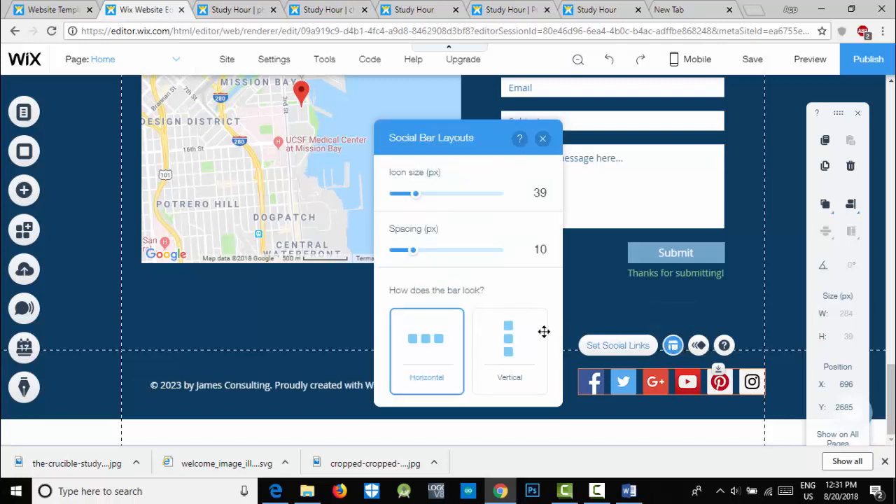
left_click(509, 351)
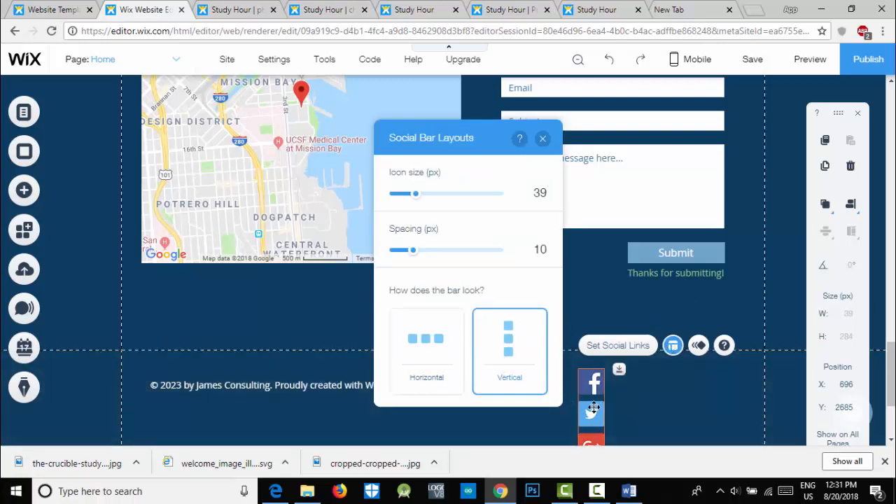
left_click_drag(593, 407, 655, 340)
left_click(752, 268)
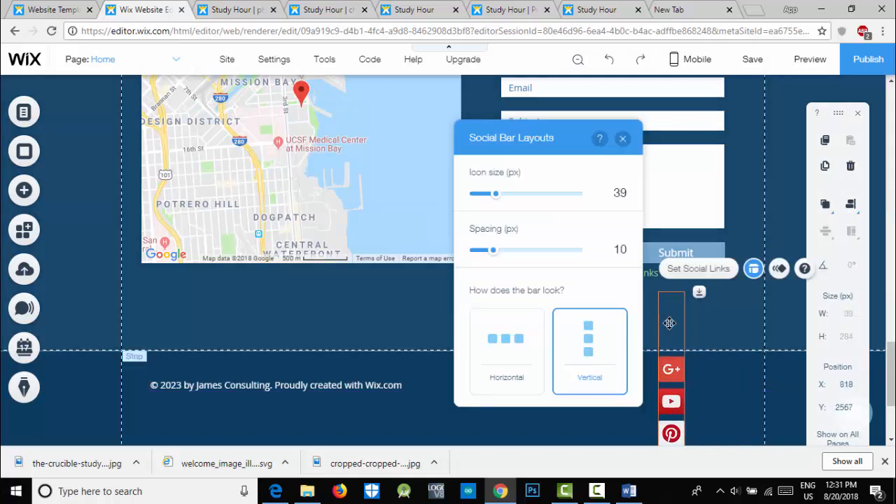
left_click(501, 347)
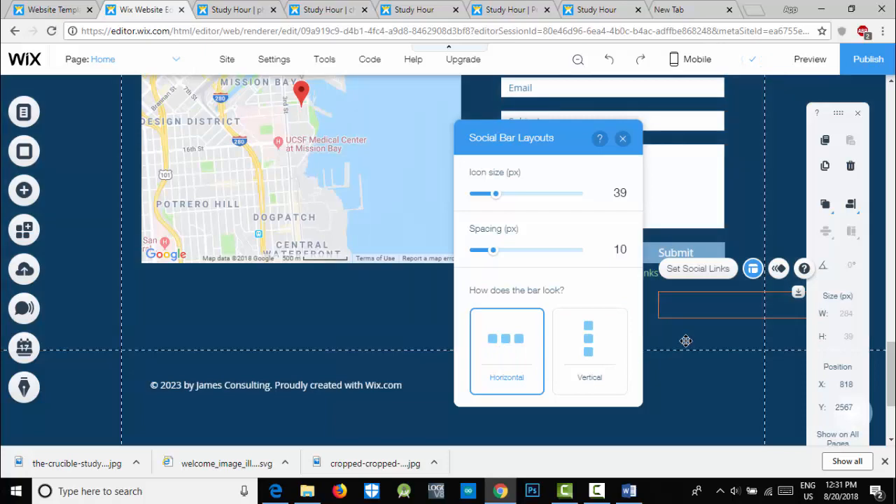
left_click(697, 352)
- Look through the contact, About Us and footer areas of the home page for the displaced social bar
scroll(612, 382, "down", 2)
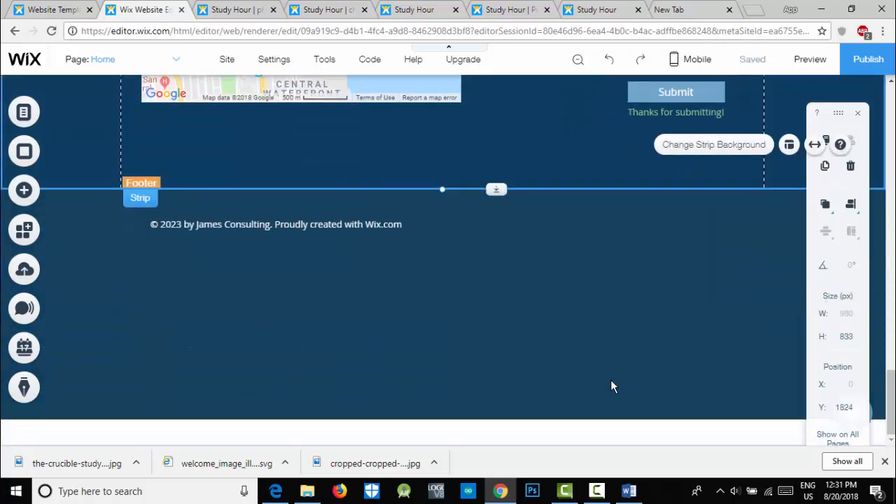
scroll(610, 379, "up", 9)
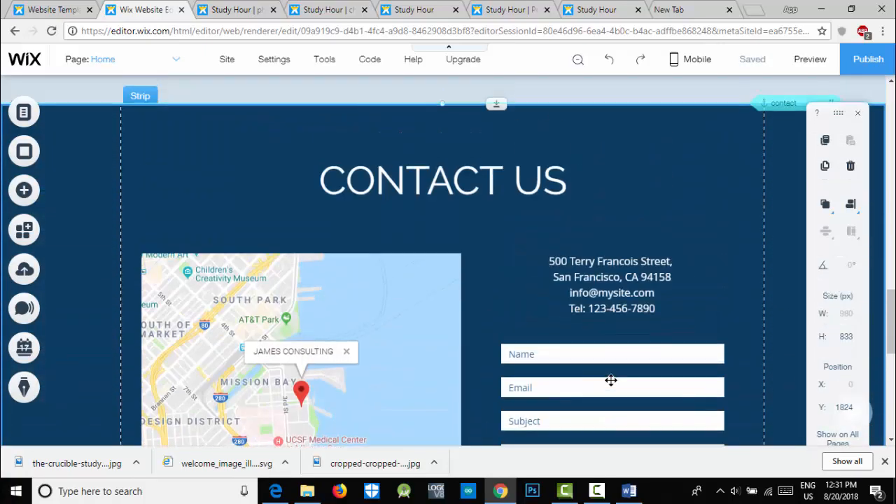
scroll(610, 380, "down", 8)
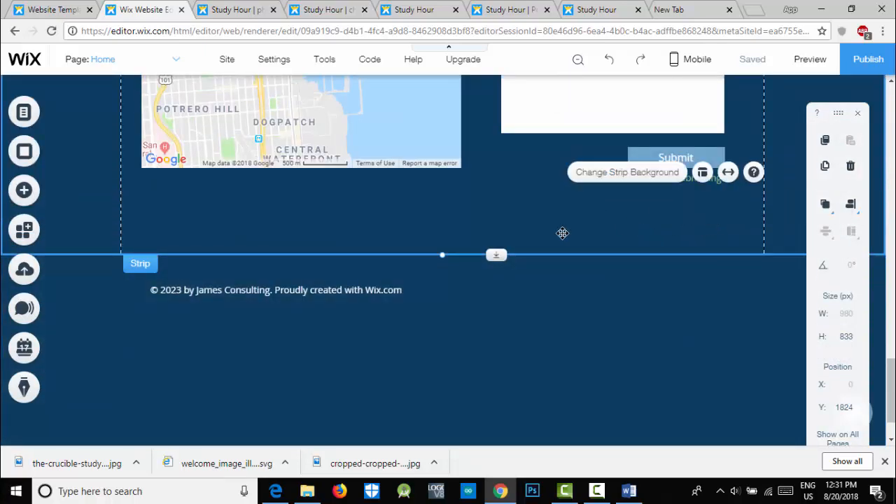
scroll(568, 350, "down", 1)
scroll(567, 360, "up", 12)
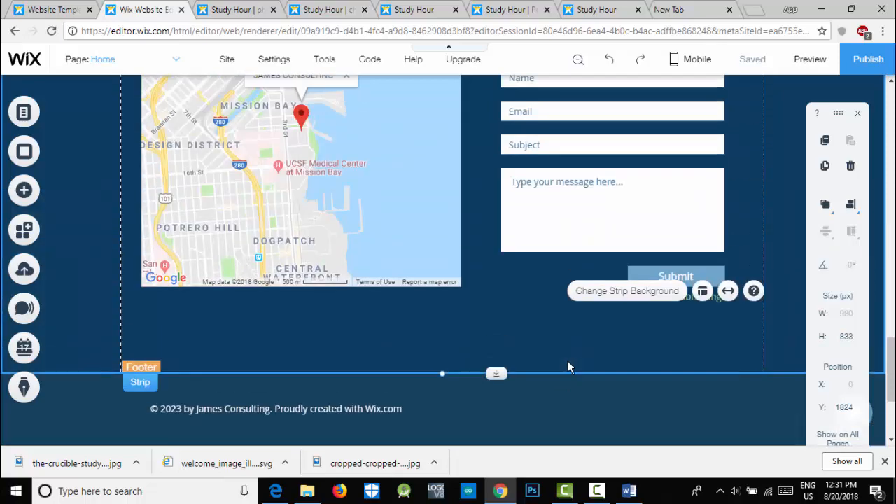
scroll(568, 362, "up", 4)
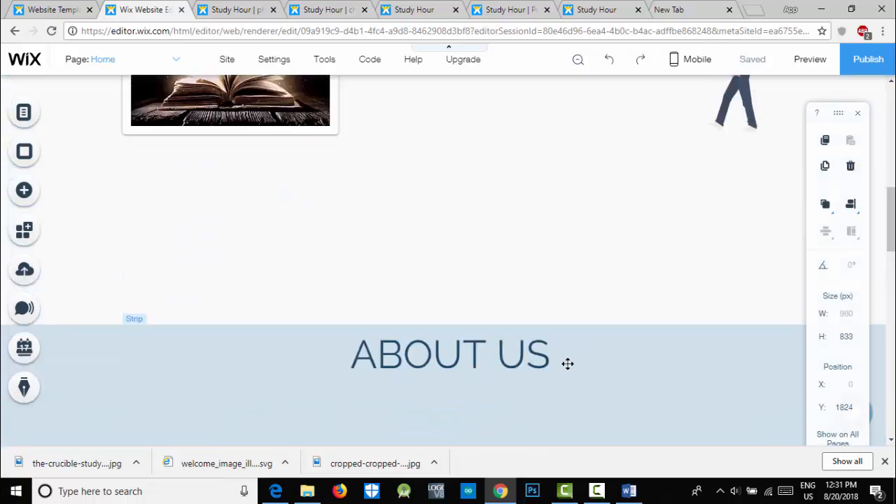
scroll(568, 368, "down", 16)
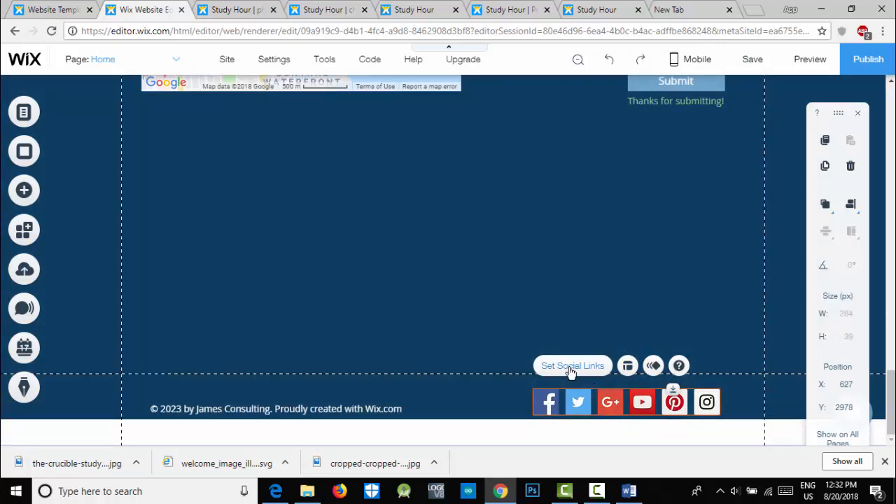
- Open the Facebook icon's link settings and copy the Facebook profile URL from Link.docx in Word
left_click(571, 367)
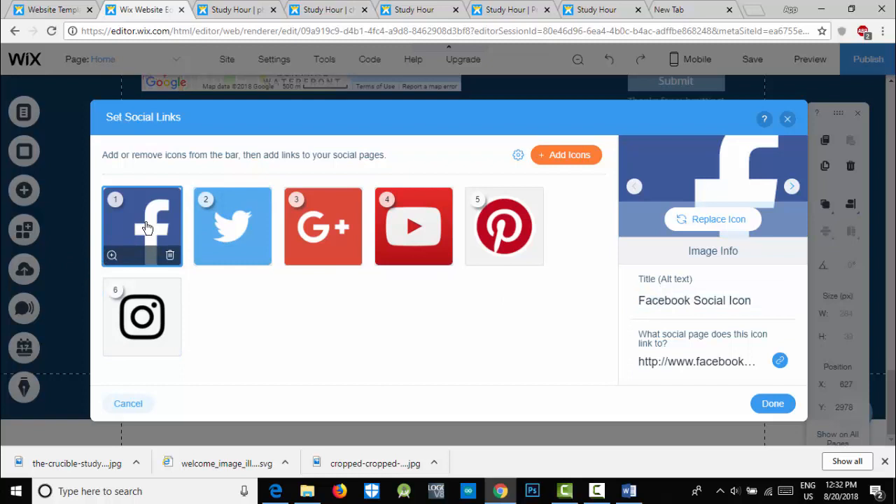
left_click(779, 362)
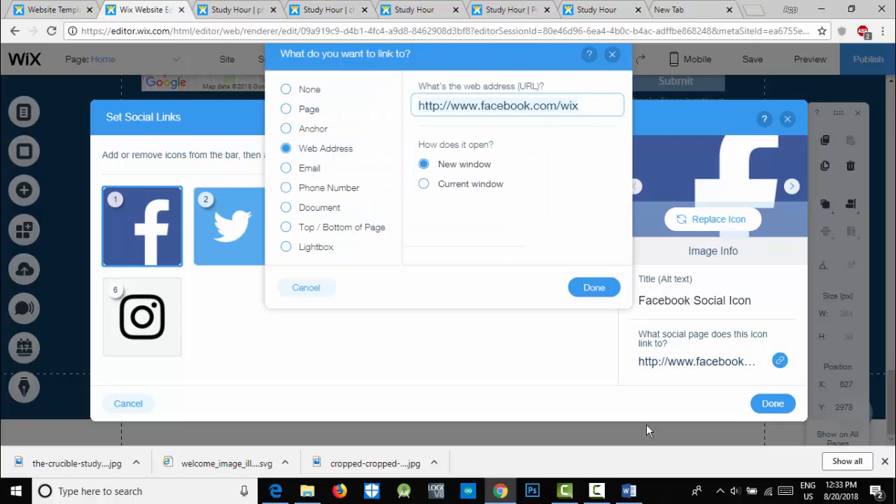
left_click(629, 491)
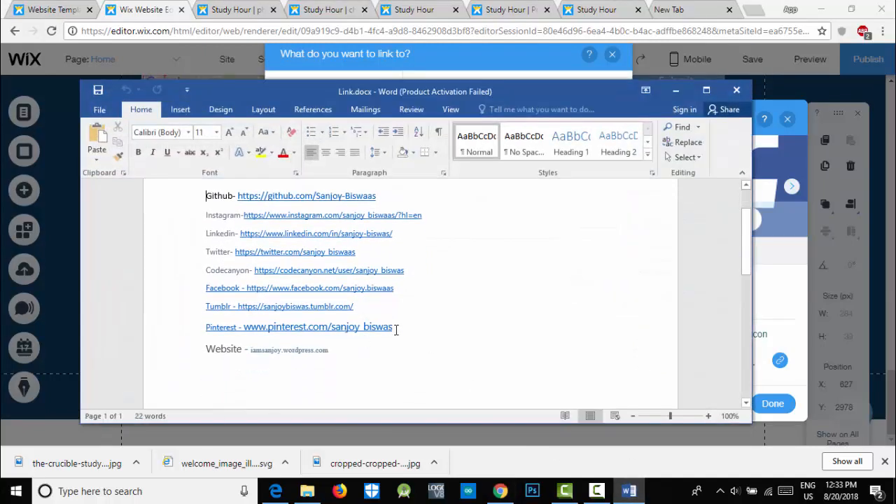
left_click_drag(379, 287, 250, 288)
key("ctrl+c")
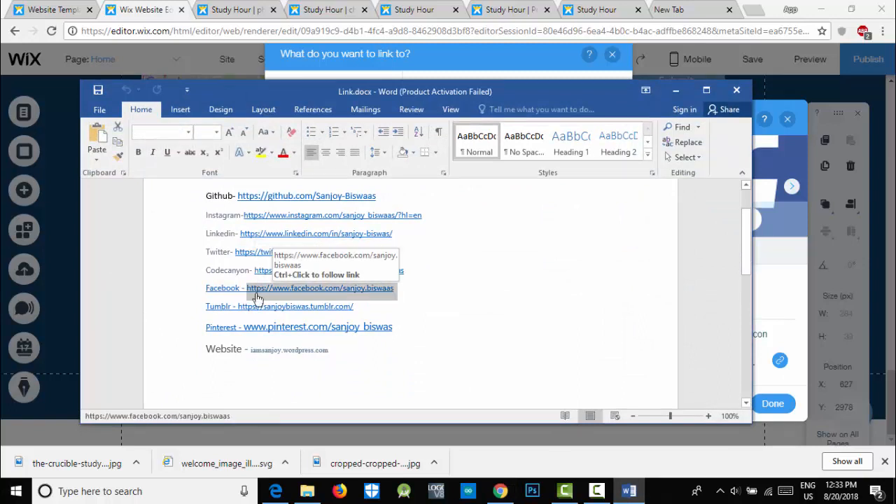
- Return to the Wix editor and replace the Facebook icon's web address with the copied profile URL, dismissing the save error
left_click(676, 90)
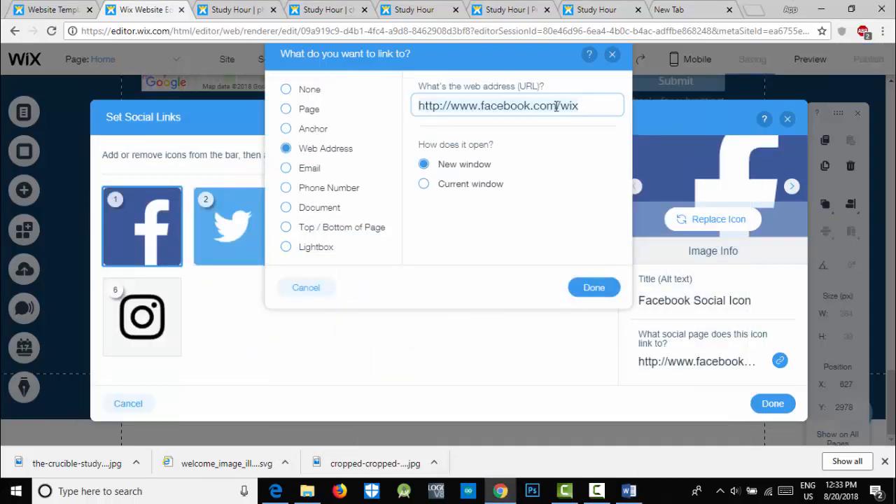
key("ctrl+a")
key("ctrl+v")
left_click(593, 287)
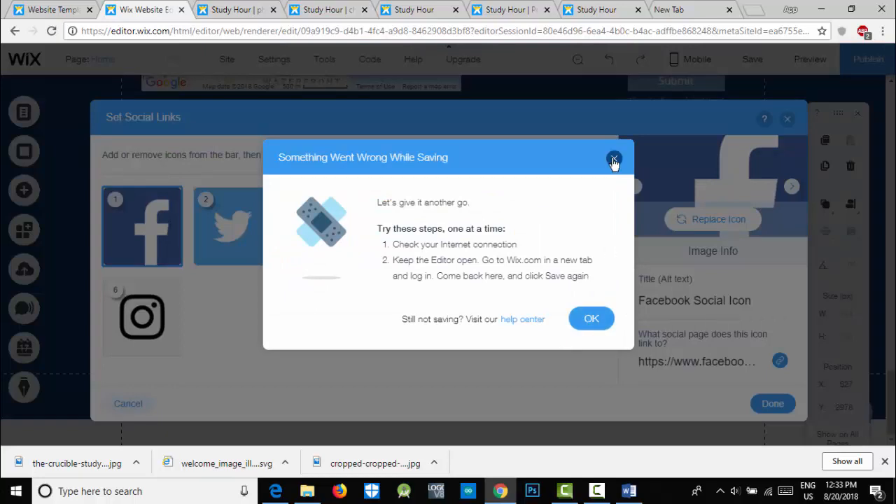
left_click(614, 162)
- Open the Twitter icon's link settings and copy the Twitter profile URL from Link.docx in Word
left_click(243, 232)
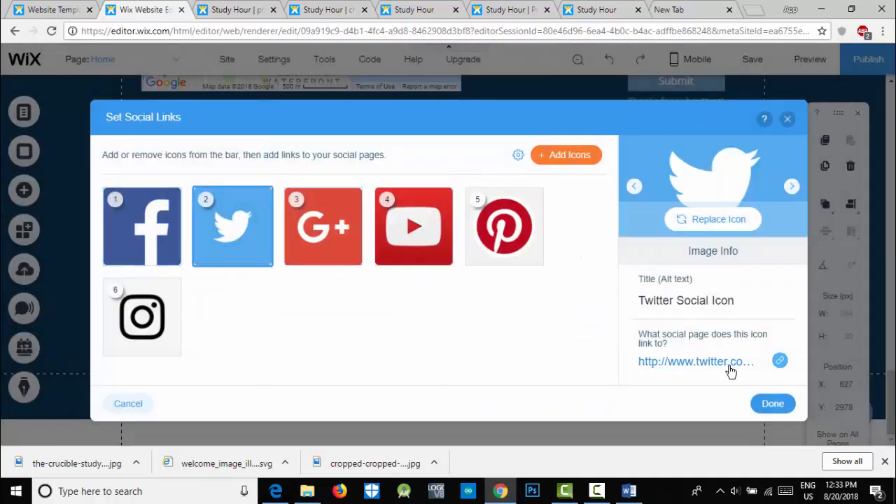
left_click(779, 363)
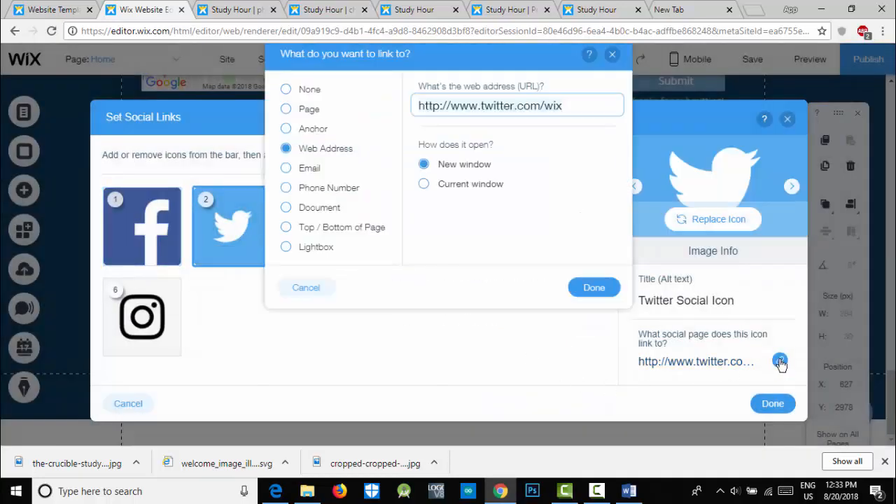
left_click(629, 491)
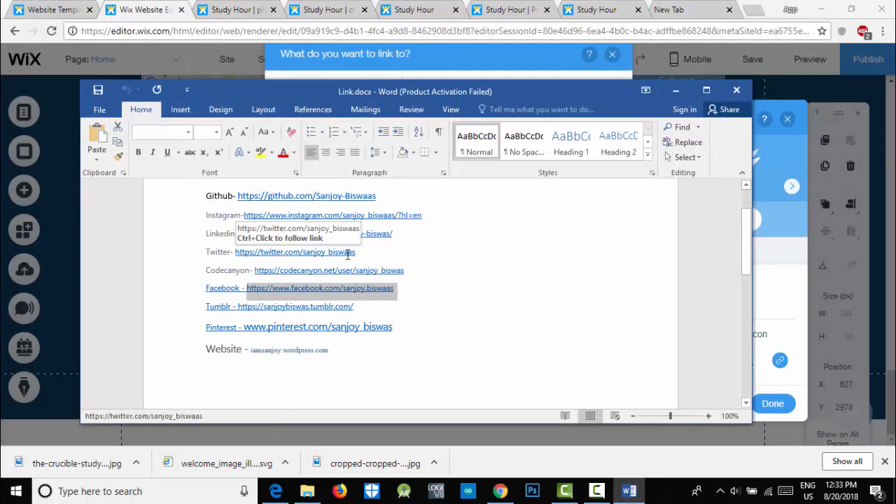
left_click_drag(356, 252, 236, 254)
key("ctrl+c")
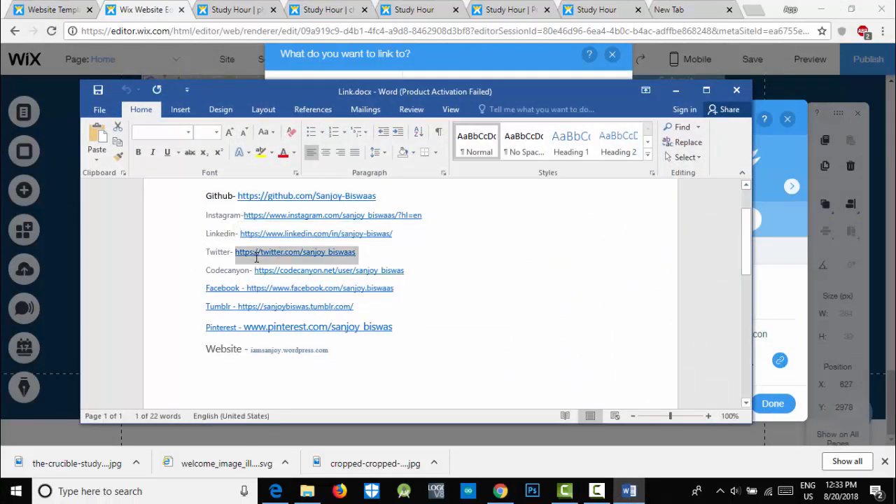
- Return to the Wix editor and replace the Twitter icon's web address with the copied profile URL
left_click(677, 91)
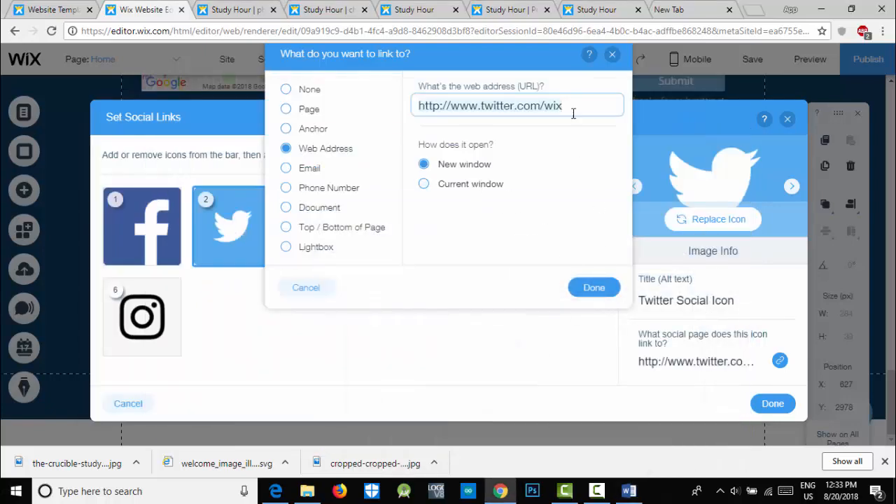
key("ctrl+a")
key("ctrl+v")
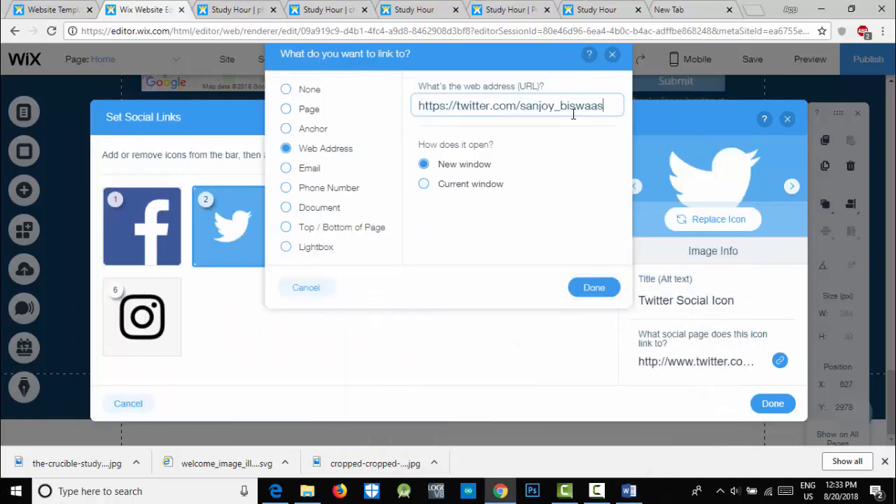
left_click(594, 288)
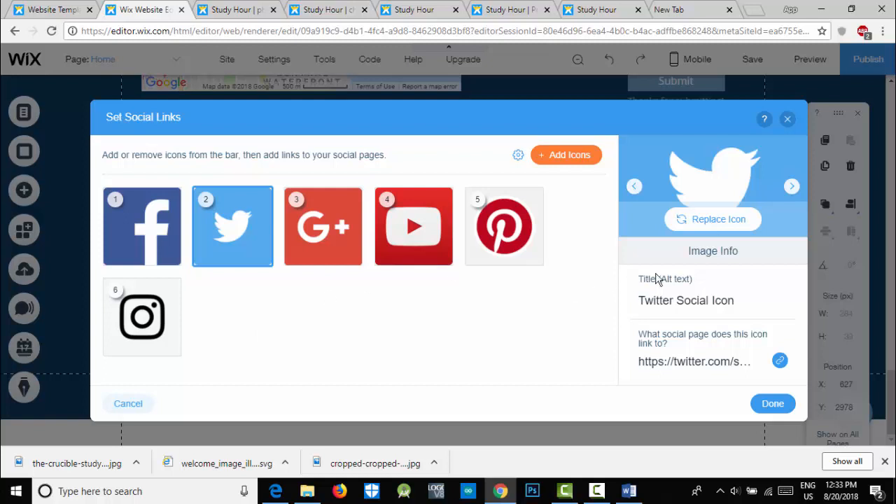
- Add another Pinterest icon to the social bar from the free Wix social icons
left_click(582, 157)
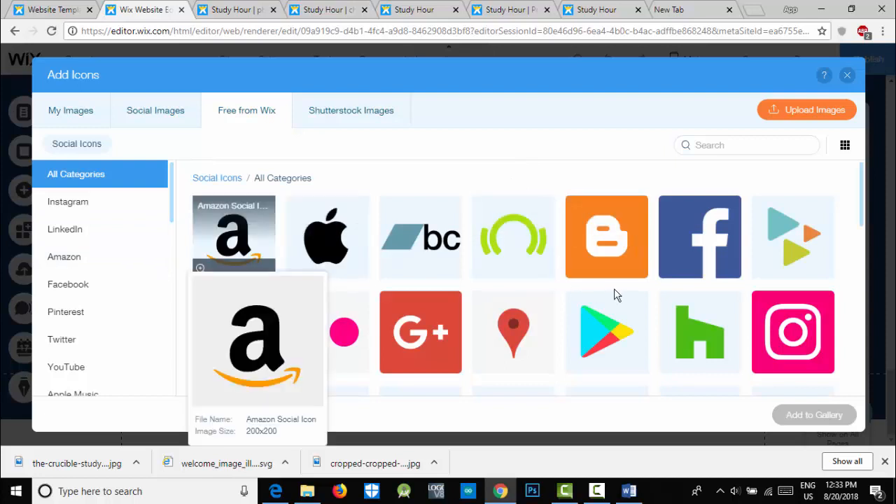
scroll(614, 288, "down", 2)
scroll(606, 296, "up", 2)
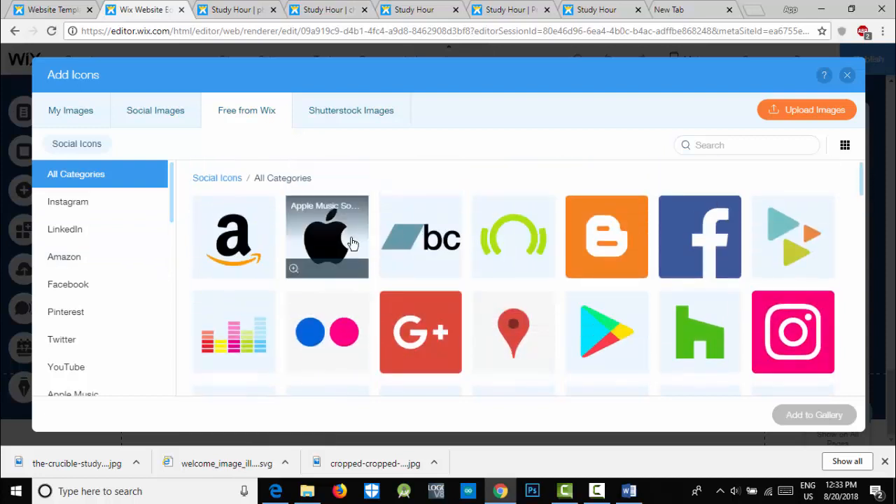
scroll(366, 350, "down", 5)
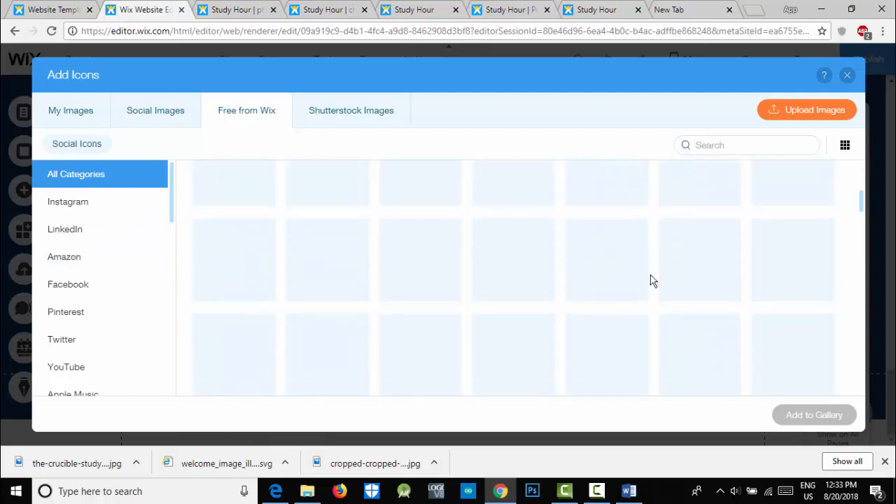
scroll(651, 281, "up", 5)
scroll(794, 280, "down", 1)
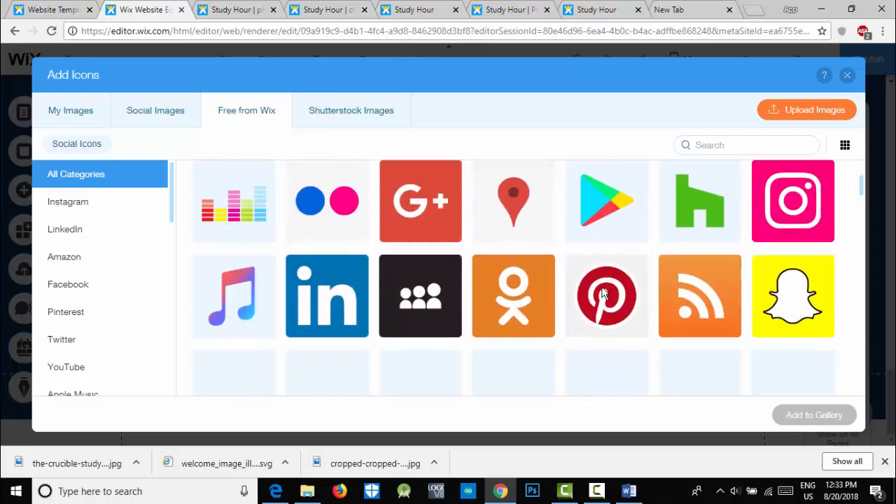
left_click(605, 297)
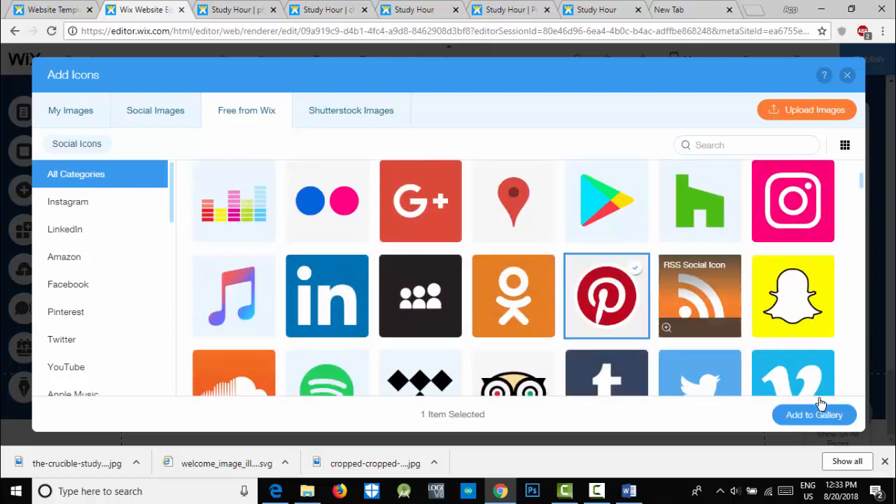
left_click(802, 415)
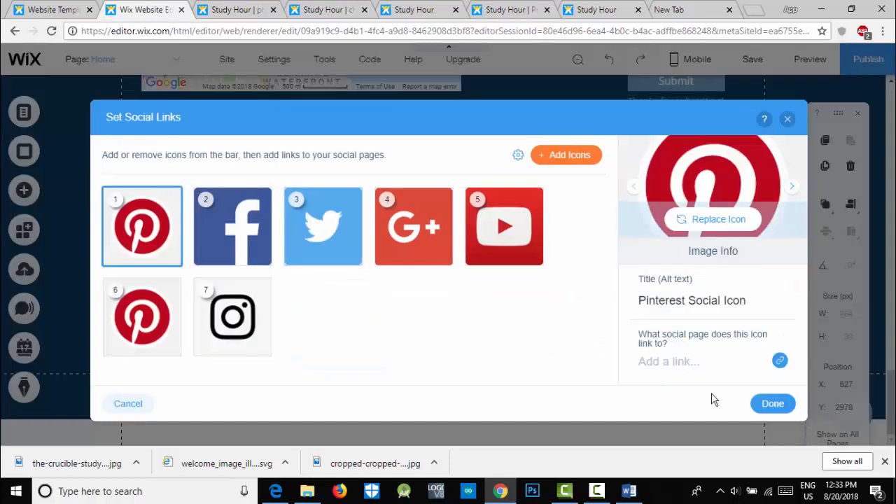
- Open the link settings of the sixth icon, Pinterest, and copy the Pinterest profile URL from Link.docx in Word
left_click(131, 319)
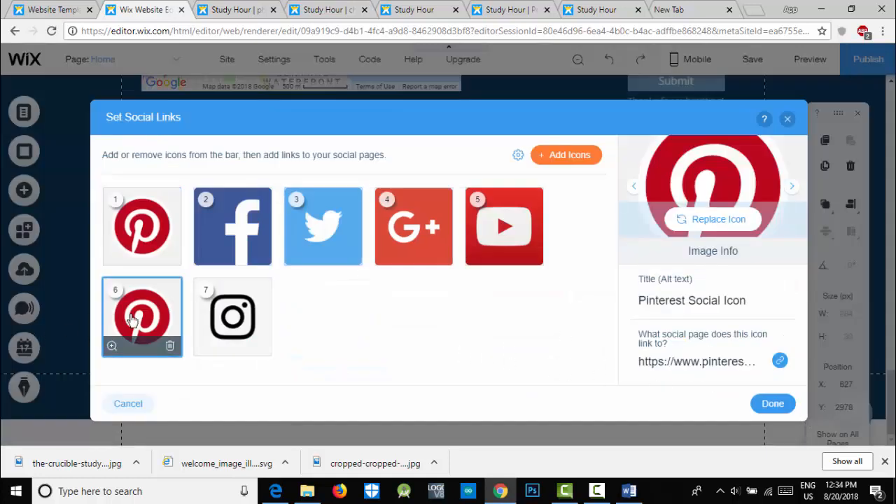
left_click(780, 361)
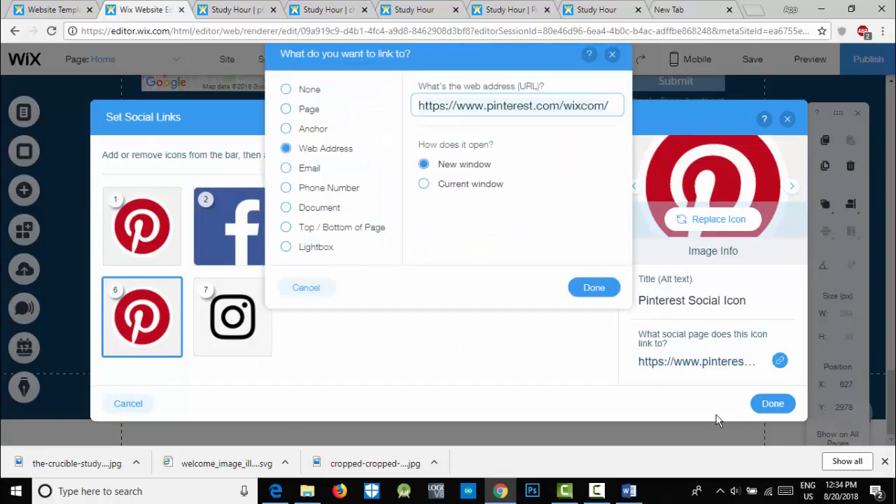
left_click(629, 491)
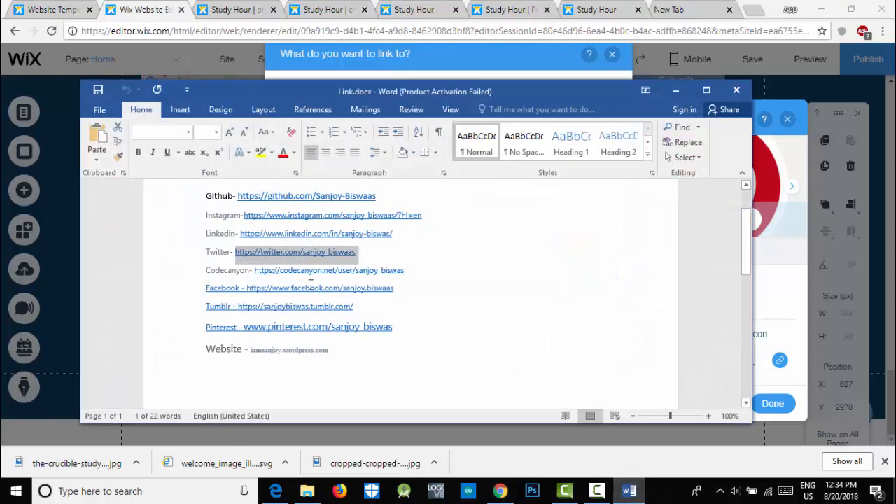
left_click_drag(387, 328, 256, 341)
key("ctrl+c")
- Return to the Wix editor, replace the Pinterest icon's web address with the copied profile URL, and apply the social links
left_click(676, 90)
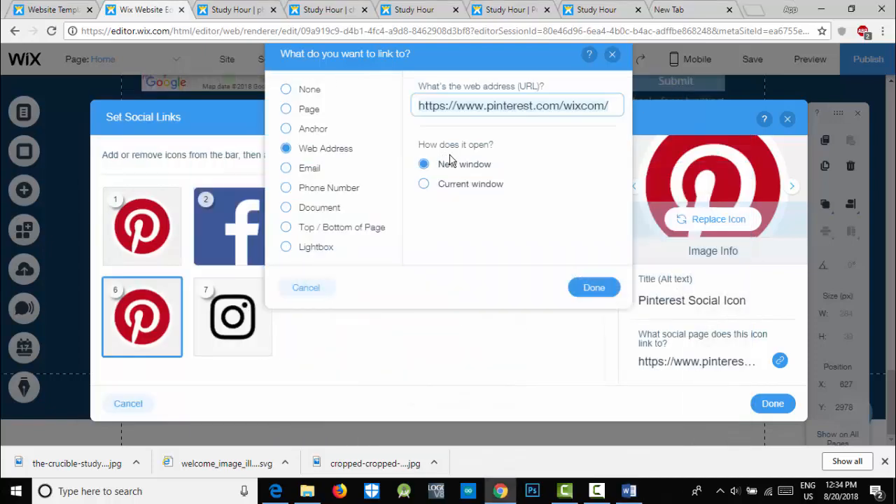
key("ctrl+a")
key("ctrl+v")
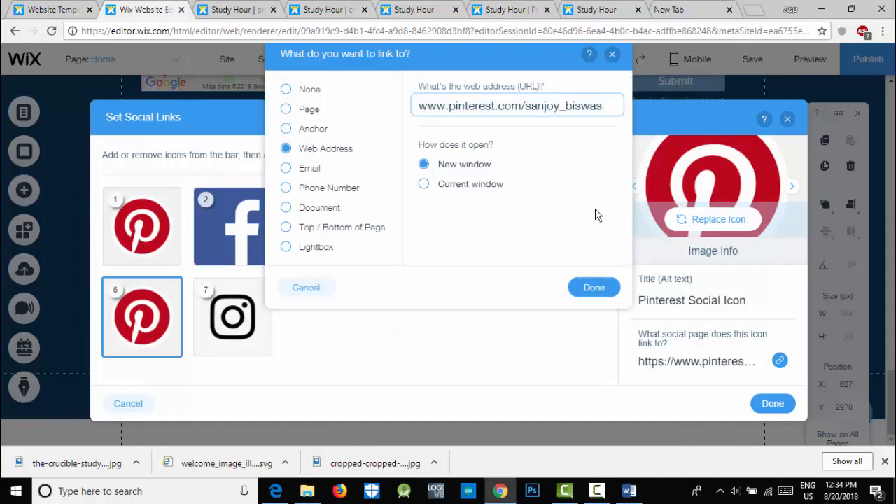
left_click(594, 287)
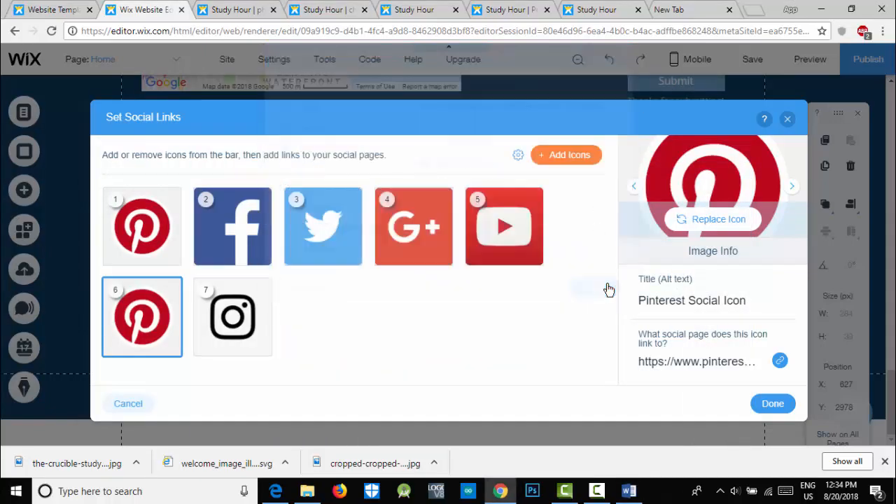
left_click(773, 405)
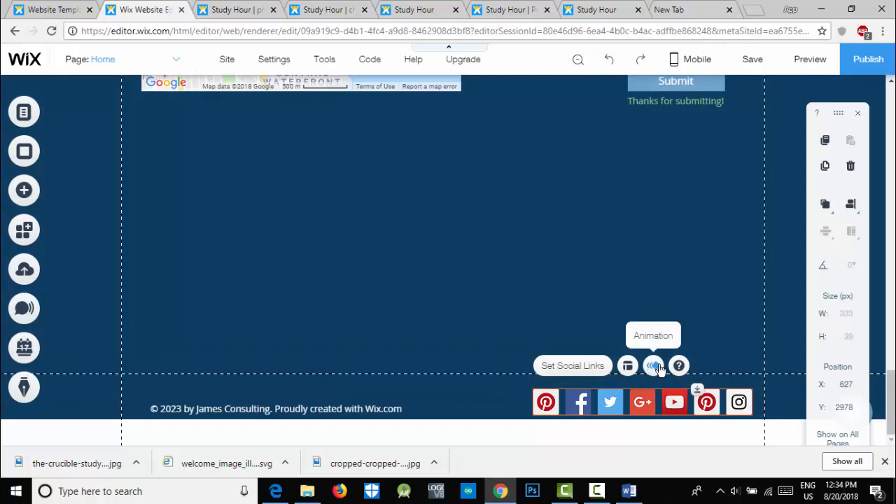
- View the social bar's animation choices without applying one, and move the bar up in the footer to Y 2970
left_click(654, 367)
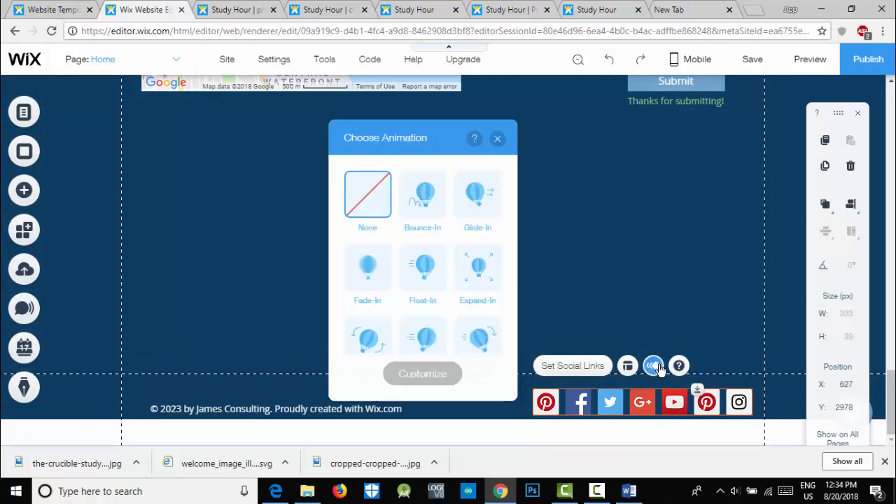
left_click(303, 389)
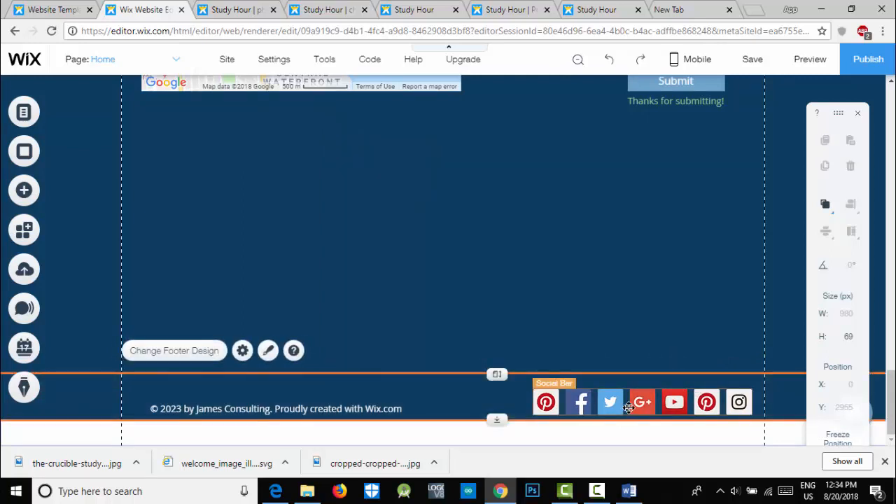
left_click_drag(628, 408, 628, 404)
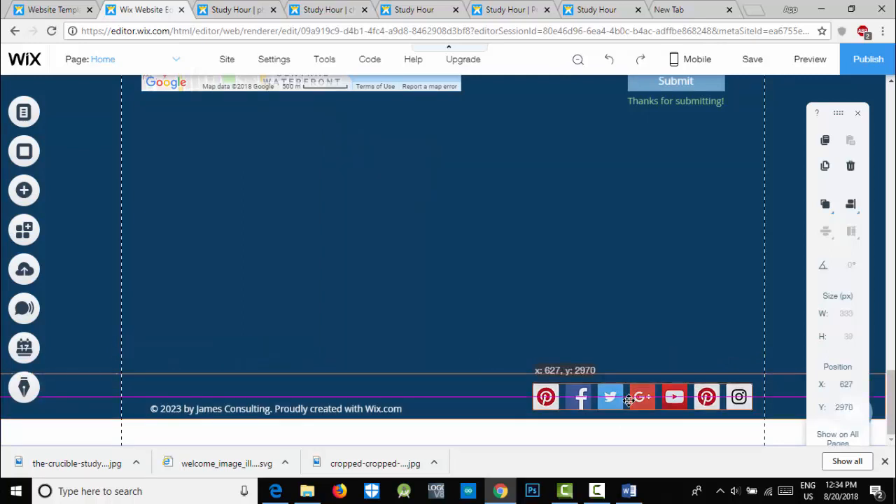
- Delete the copyright text from the footer
left_click(324, 414)
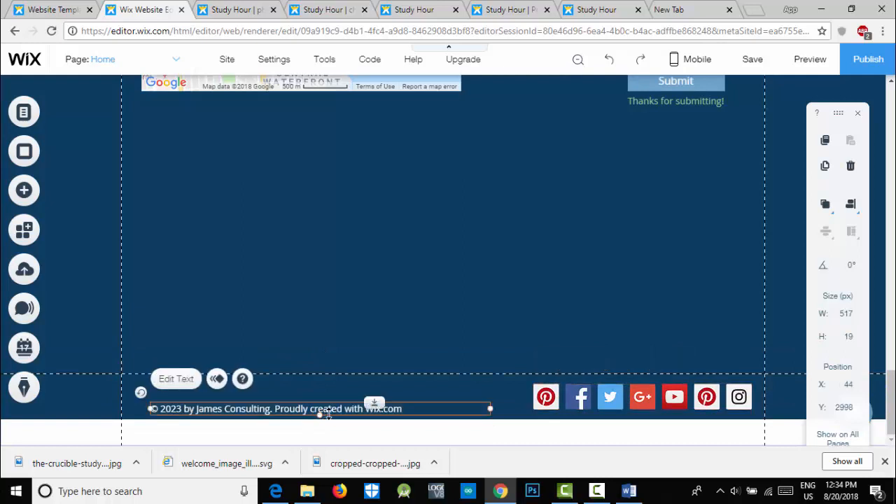
right_click(426, 409)
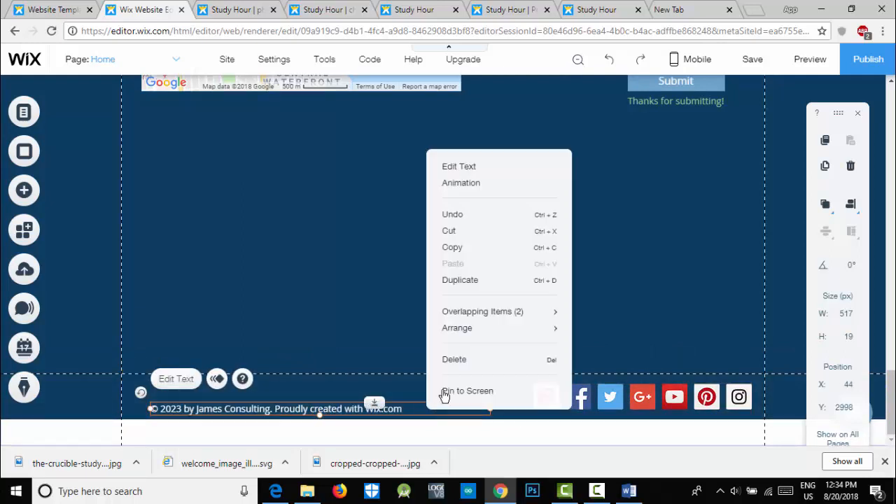
left_click(466, 357)
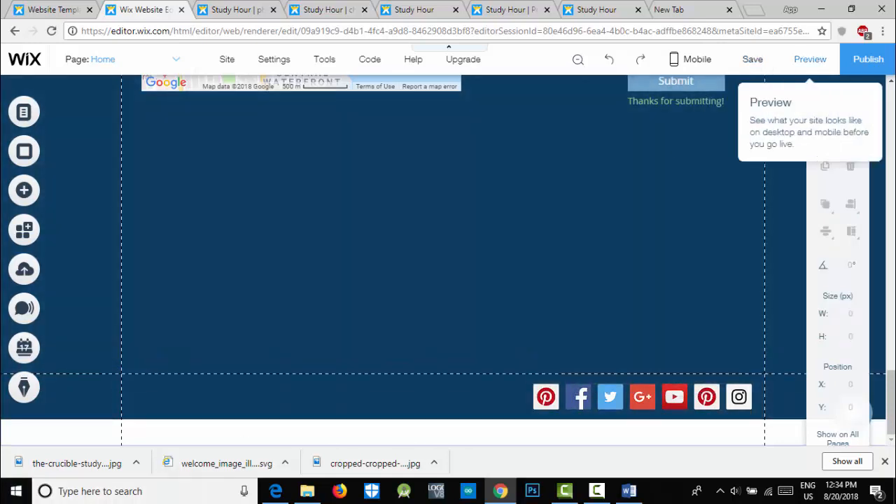
- Publish the site and open its live version in a new tab, closing the publishing dialog in the editor
left_click(867, 62)
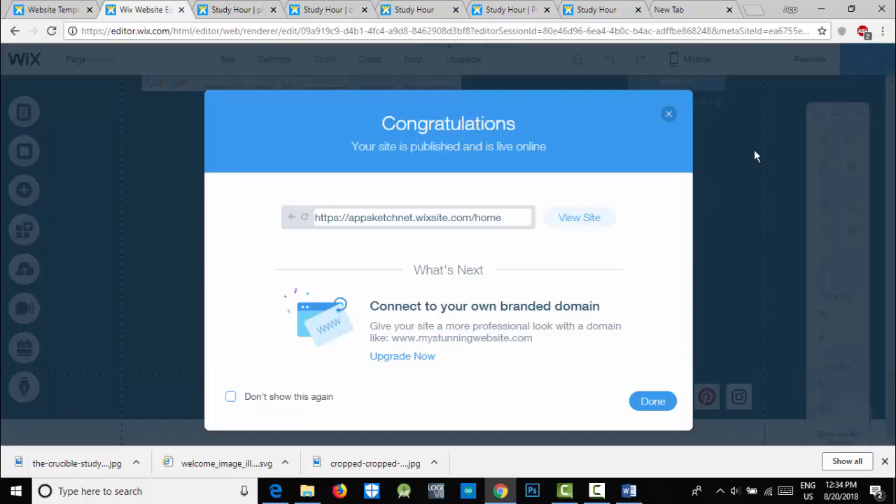
left_click(578, 219)
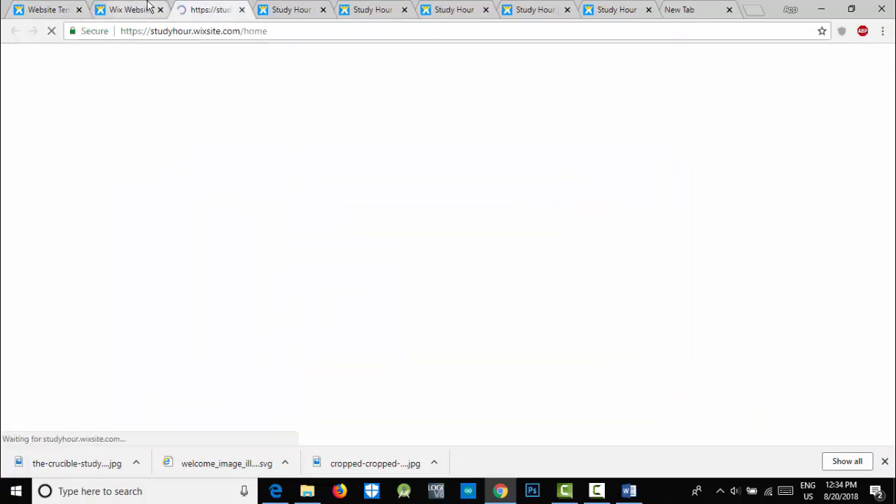
left_click(126, 9)
left_click(652, 401)
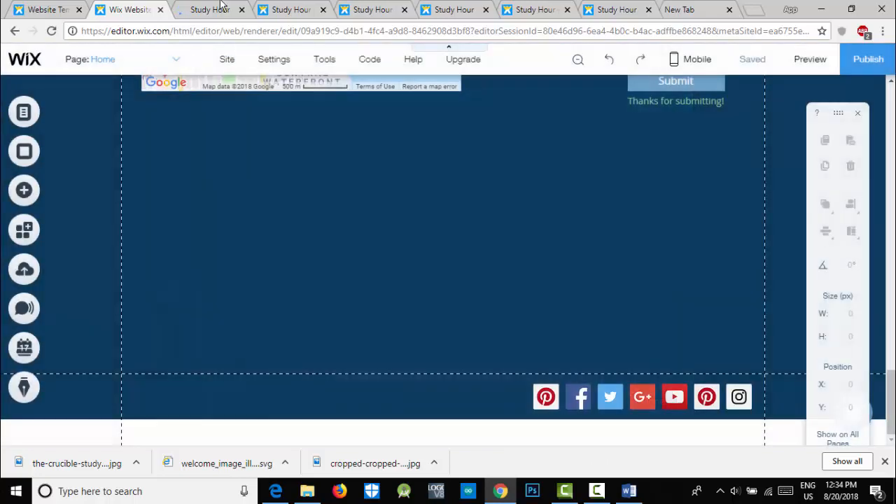
- Examine the social bar in the footer of the live Study Hour home page
left_click(210, 10)
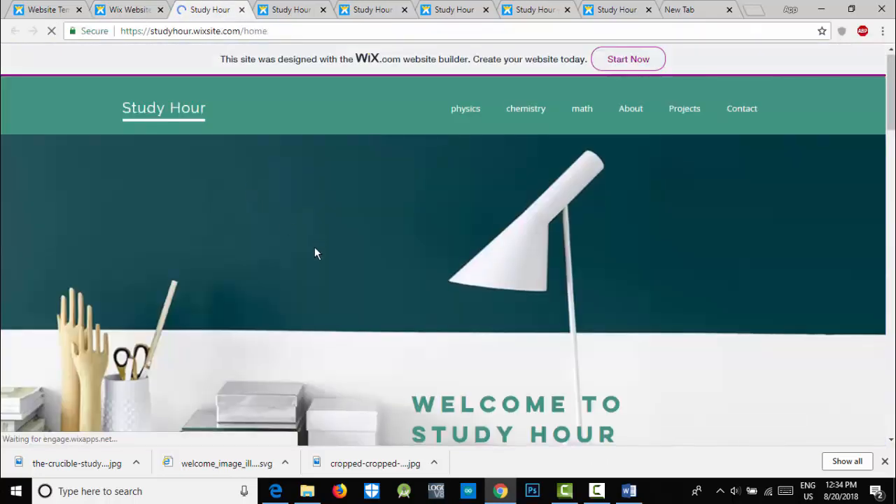
scroll(320, 263, "down", 15)
scroll(321, 266, "down", 3)
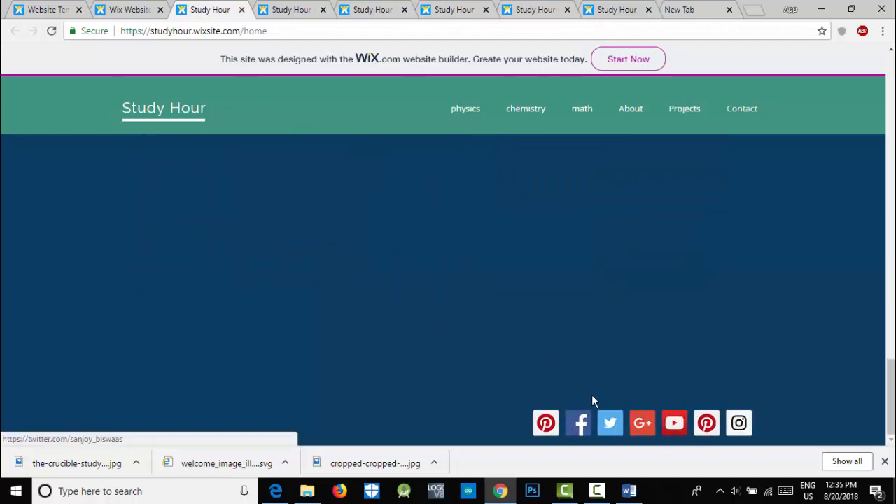
scroll(497, 368, "up", 5)
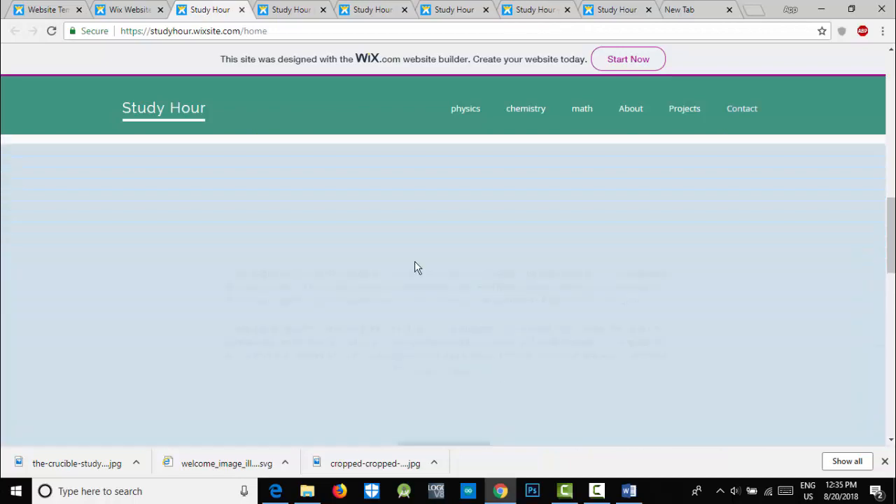